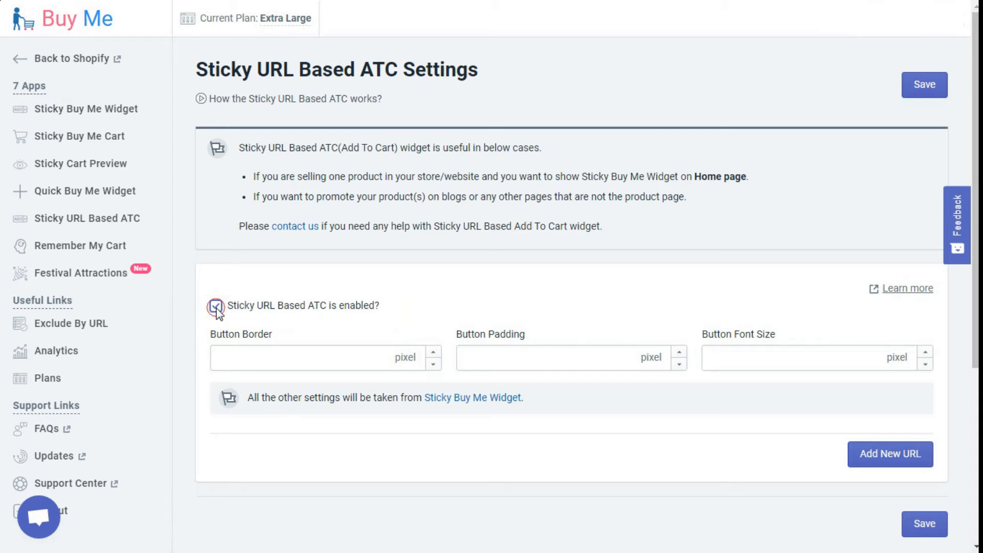
# Save the Sticky URL Based ATC settings with the widget enabled.
pyautogui.click(917, 88)
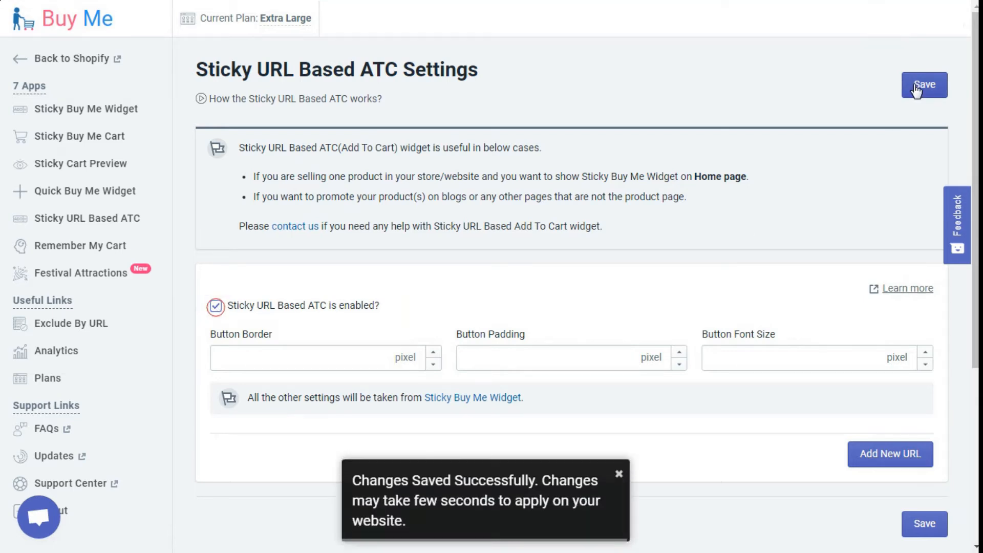
pyautogui.click(518, 489)
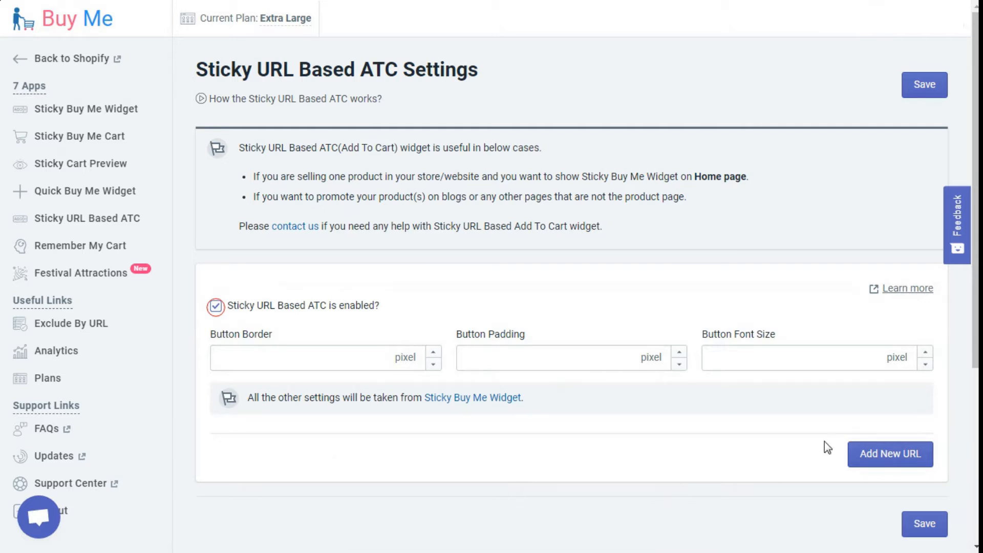
# Start a new URL entry and set its page URL to buy-me-demo.myshopify.com.
pyautogui.moveTo(839, 433)
pyautogui.mouseDown()
pyautogui.moveTo(873, 469)
pyautogui.moveTo(942, 481)
pyautogui.mouseUp()
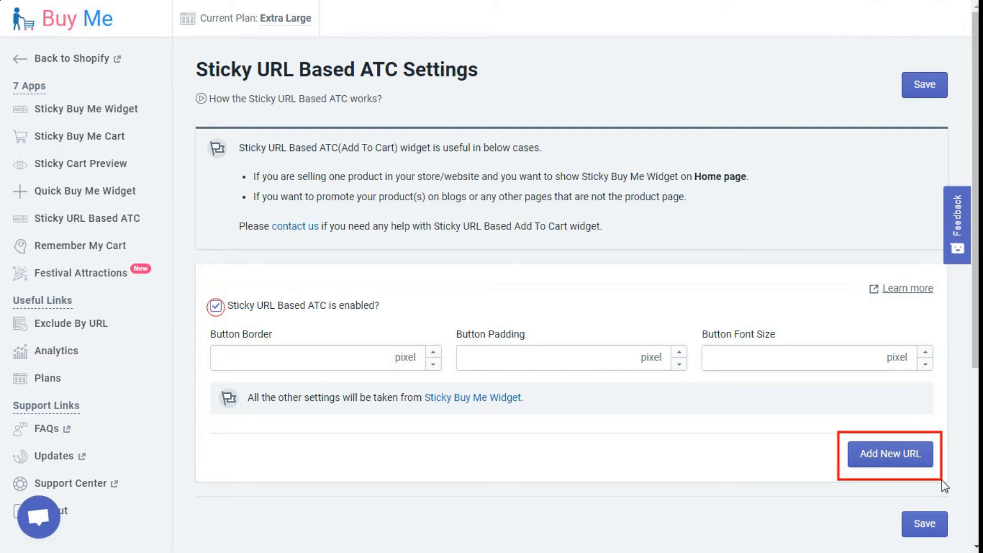
pyautogui.click(910, 464)
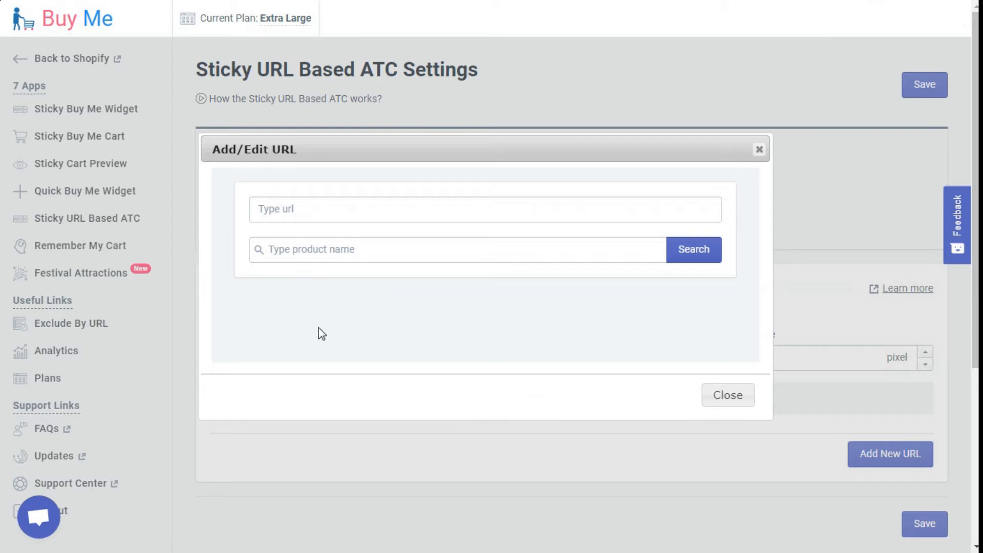
pyautogui.click(298, 212)
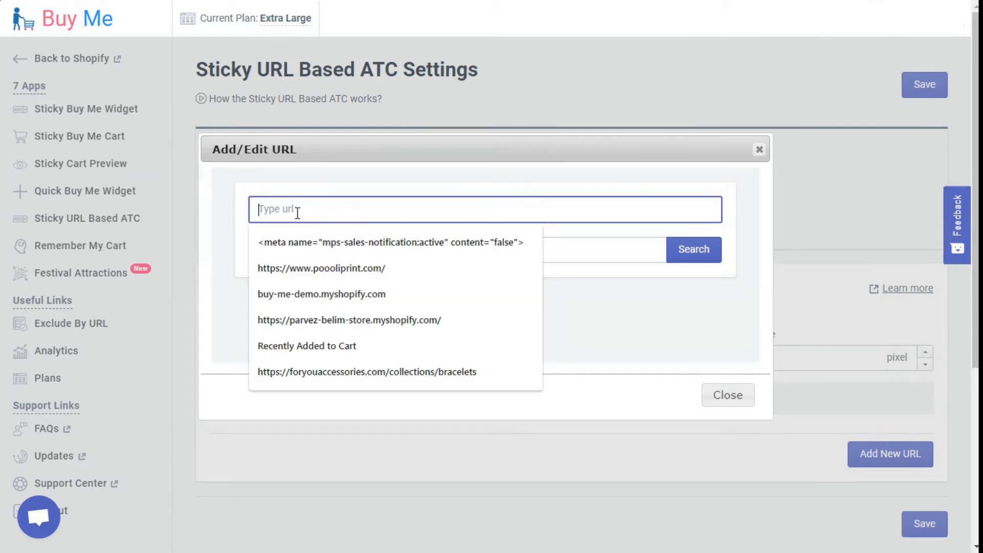
pyautogui.click(296, 294)
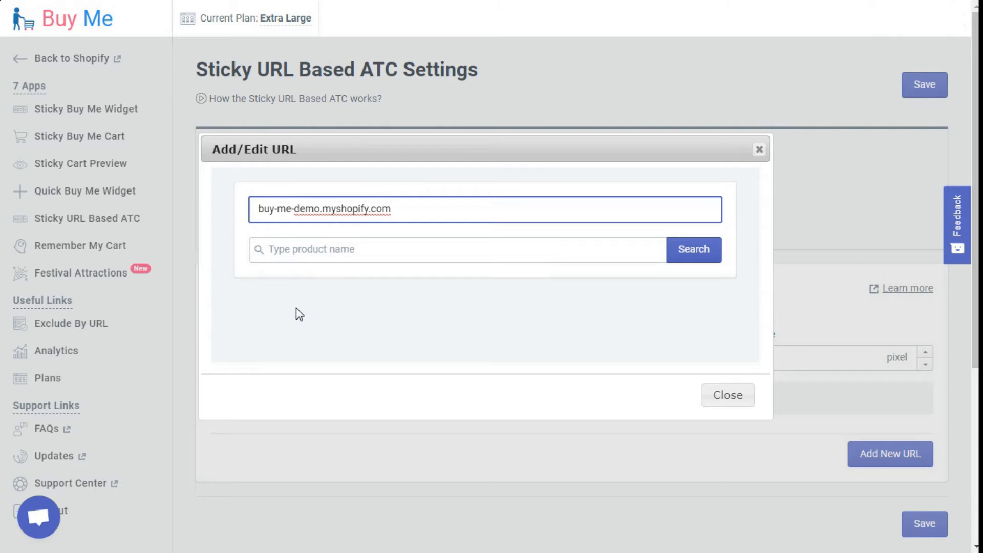
# Find the product High Waisted Skirt, add it to the URL entry, and close the Add/Edit URL dialog.
pyautogui.click(302, 251)
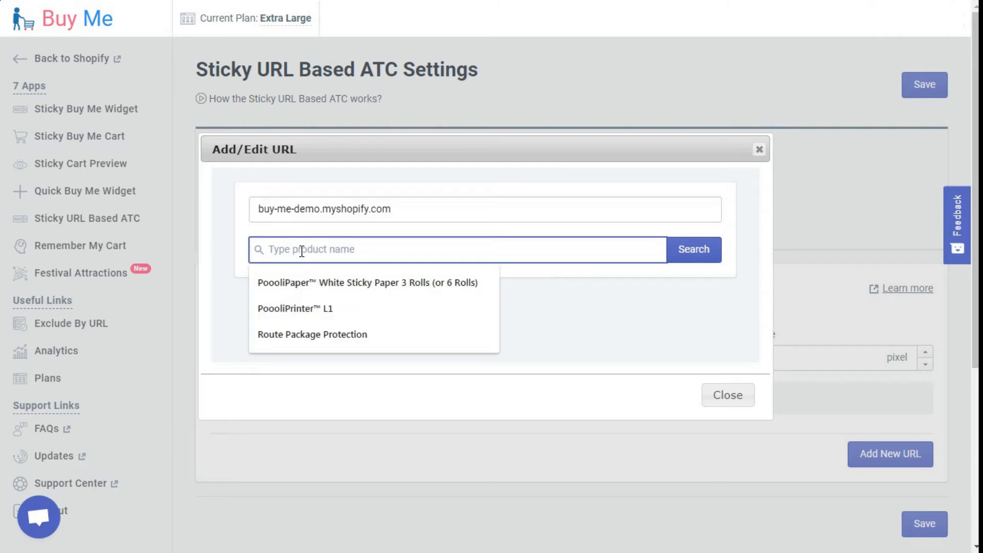
pyautogui.write('High ')
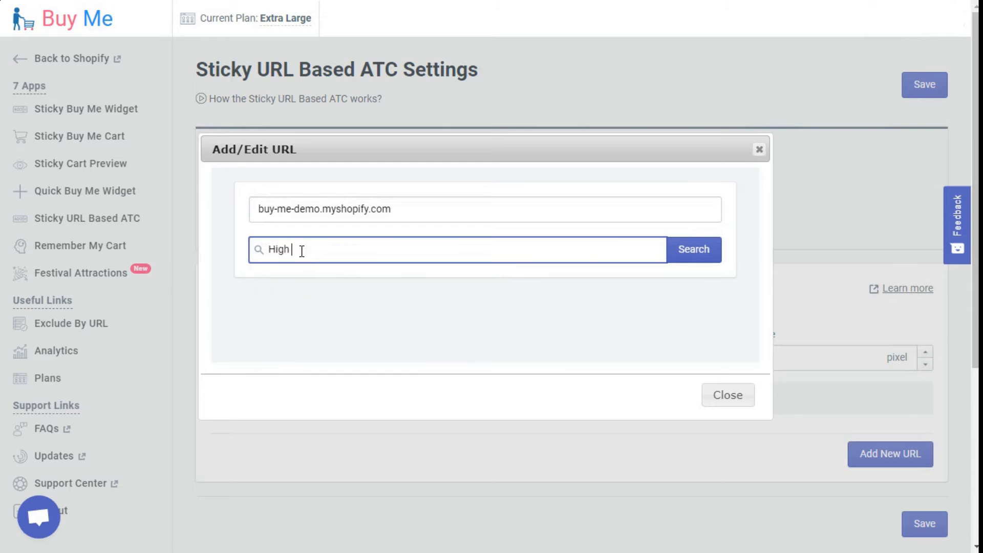
pyautogui.write('Waisted Skirt')
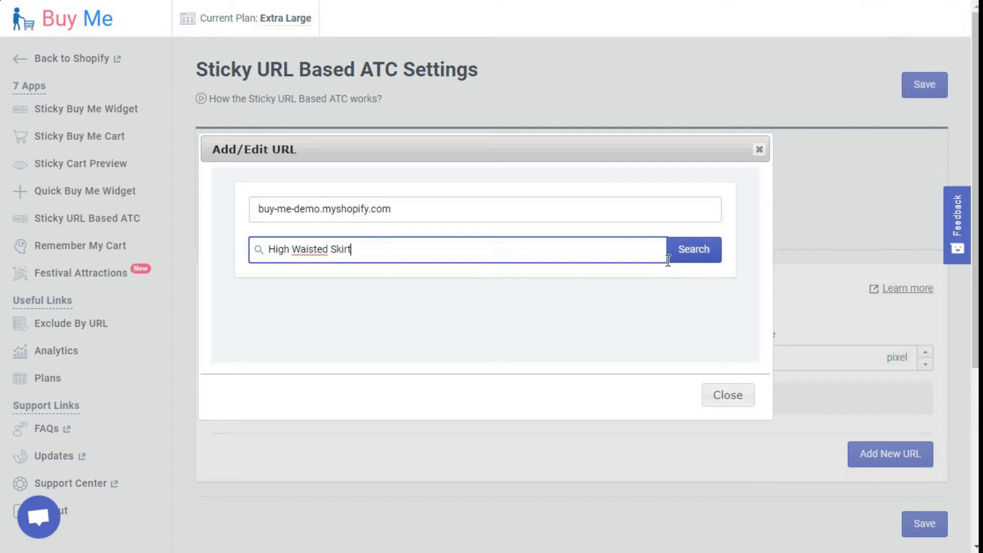
pyautogui.click(696, 253)
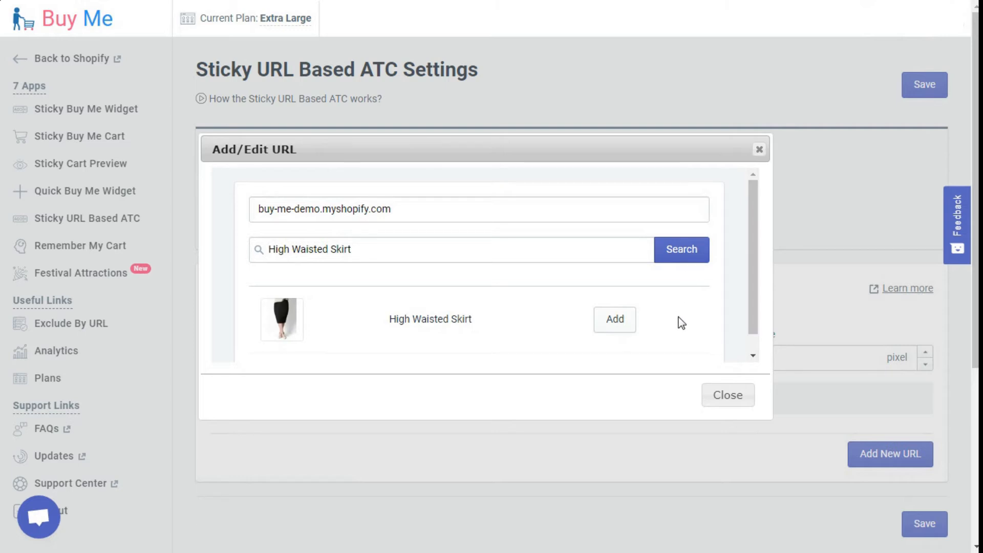
pyautogui.click(615, 320)
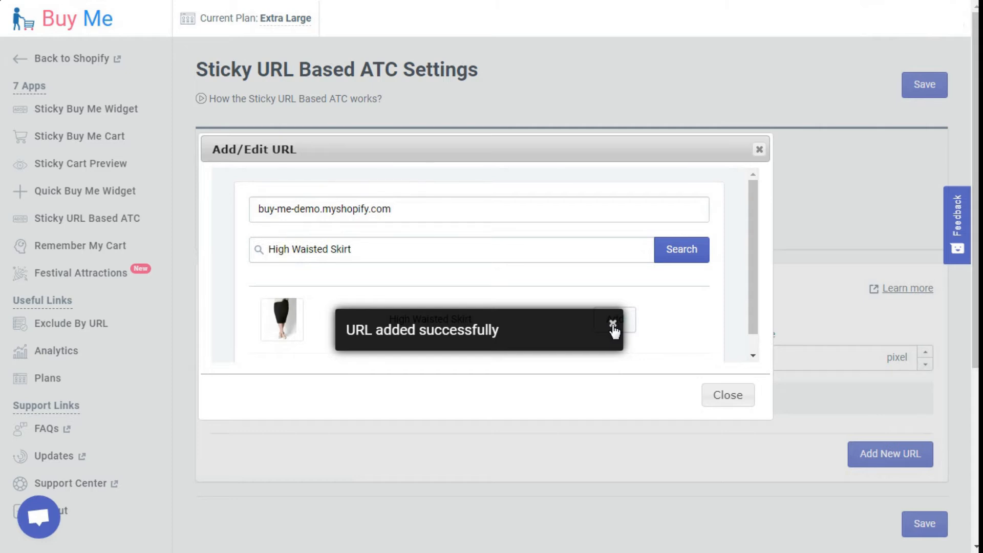
pyautogui.click(613, 327)
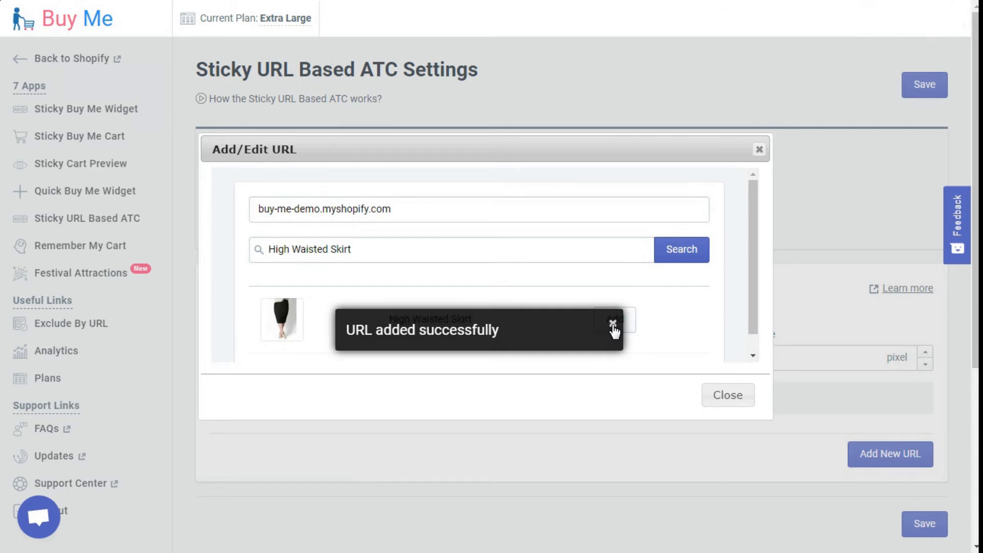
pyautogui.click(737, 403)
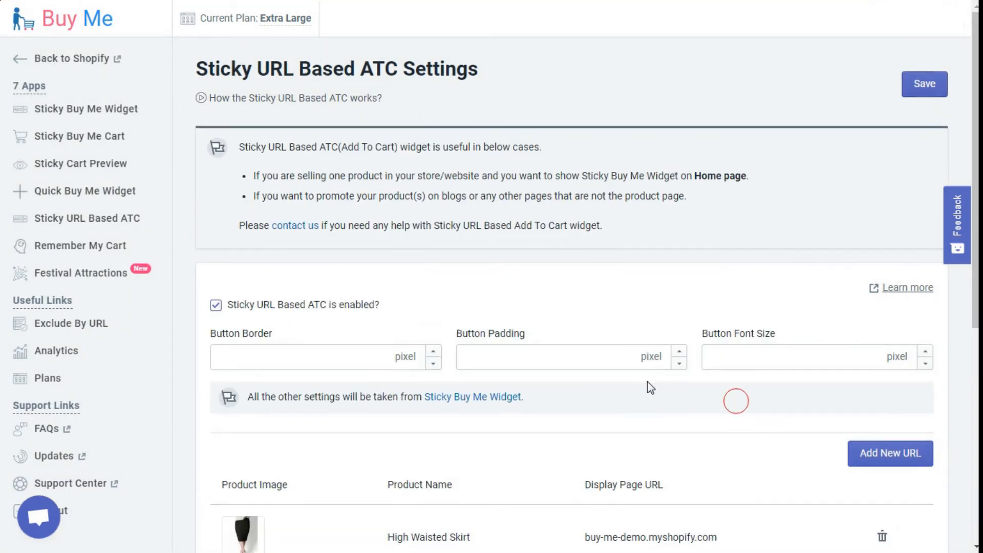
# Reload the High Waisted Skirt page in the demo store and examine its sticky add-to-cart bar.
pyautogui.scroll(-4, 649, 387)
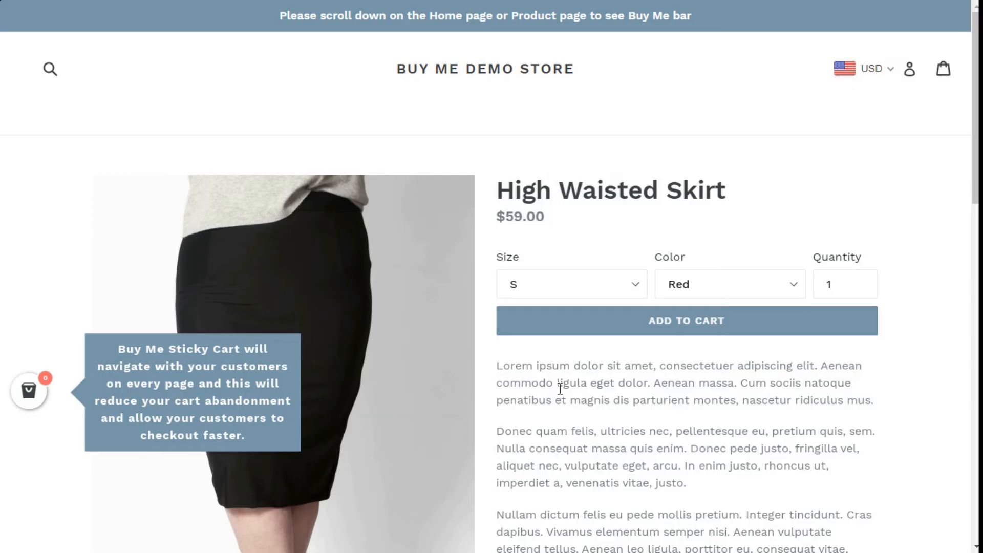
pyautogui.rightClick(481, 165)
pyautogui.click(520, 235)
pyautogui.scroll(-2, 483, 164)
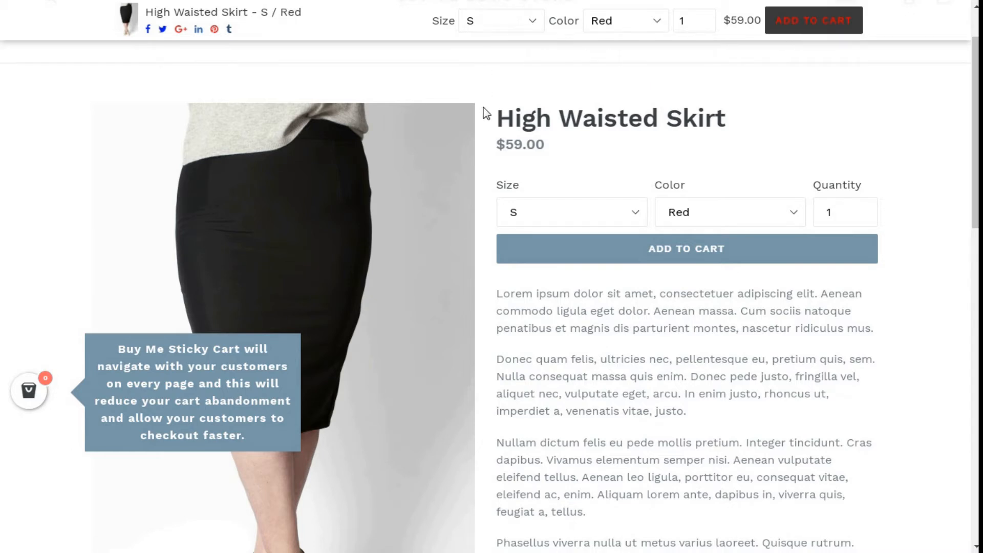
pyautogui.scroll(2, 487, 113)
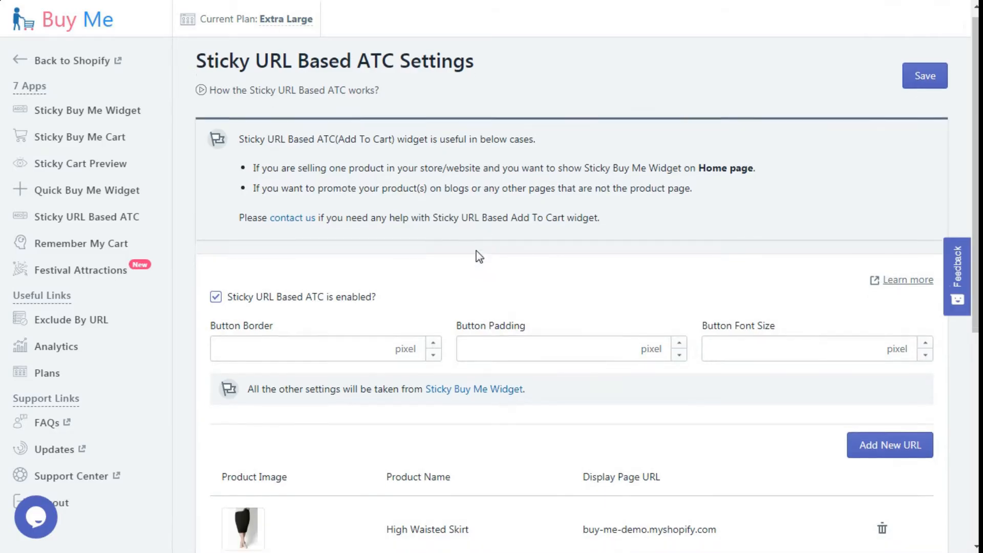
# Request removal of the High Waisted Skirt URL entry in the ATC settings and decline the confirmation.
pyautogui.scroll(-2, 480, 256)
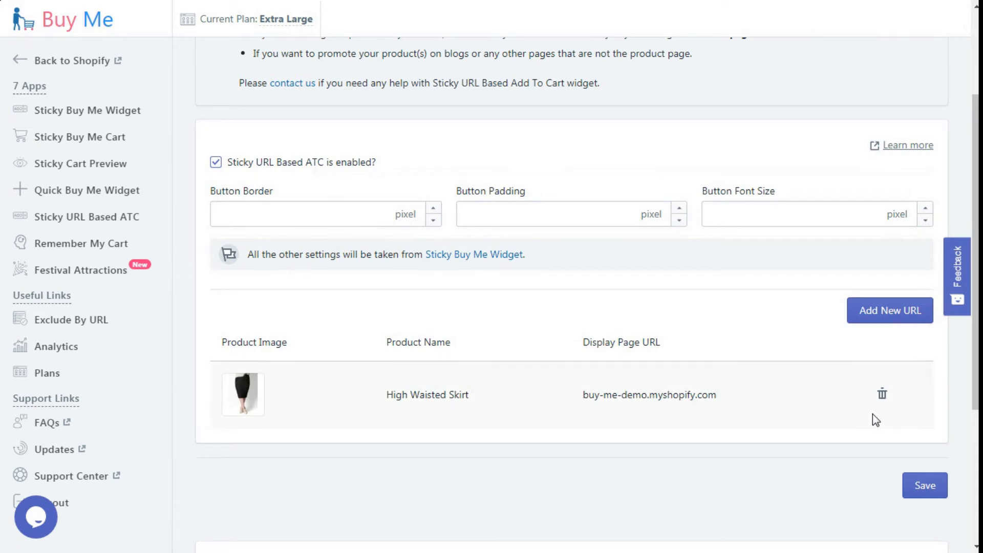
pyautogui.click(882, 396)
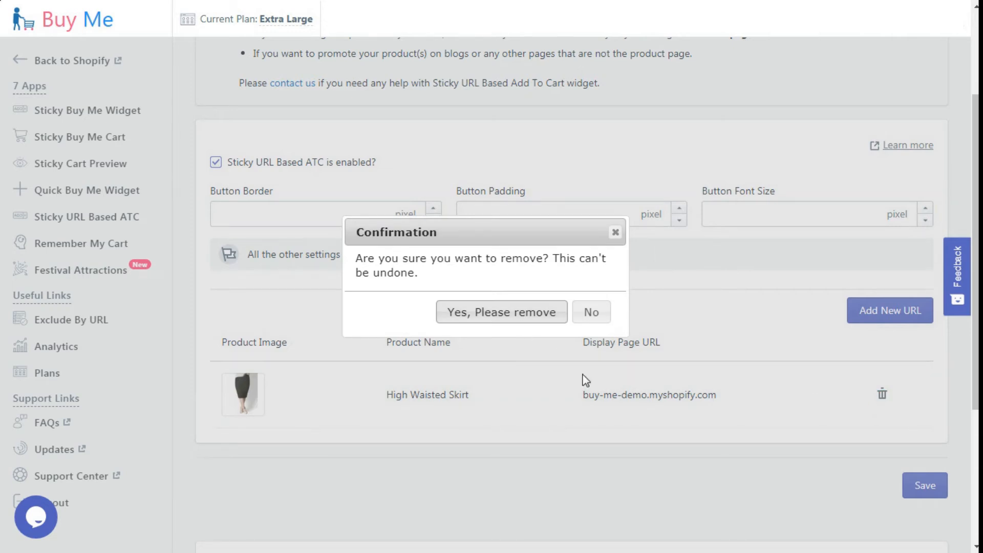
pyautogui.click(591, 312)
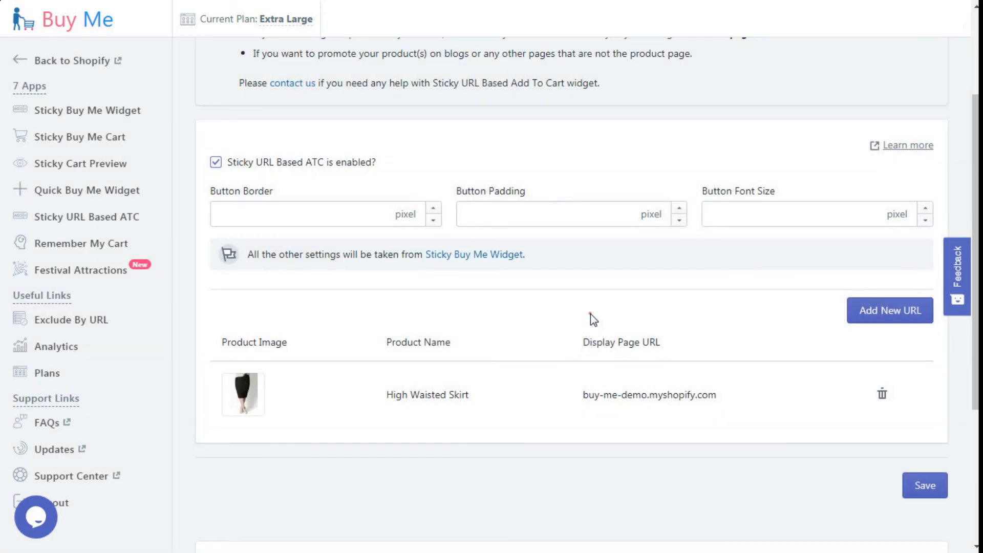
# Set the Button Border to 3 pixels and save the Sticky URL Based ATC settings.
pyautogui.scroll(3, 401, 356)
pyautogui.moveTo(209, 325)
pyautogui.mouseDown()
pyautogui.moveTo(248, 376)
pyautogui.moveTo(446, 379)
pyautogui.mouseUp()
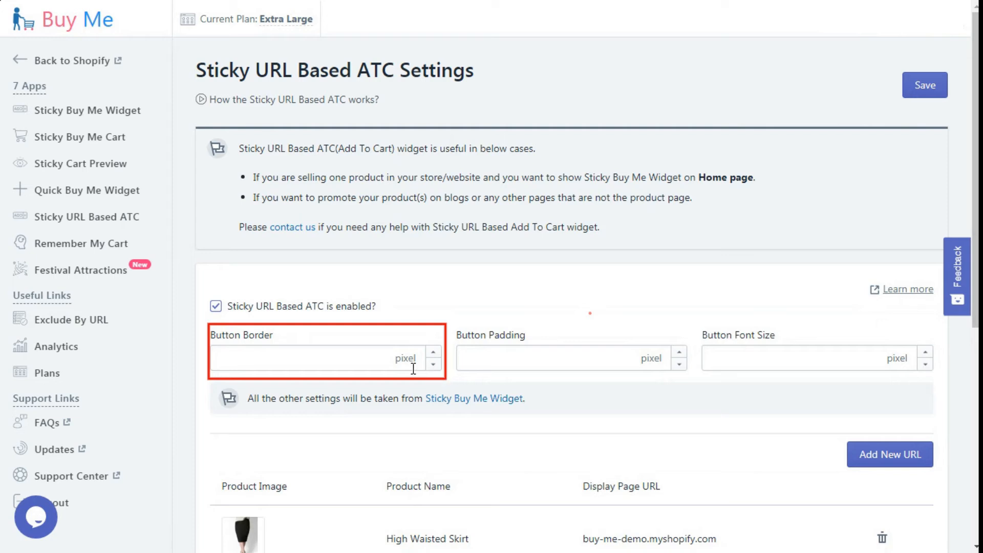
pyautogui.click(269, 361)
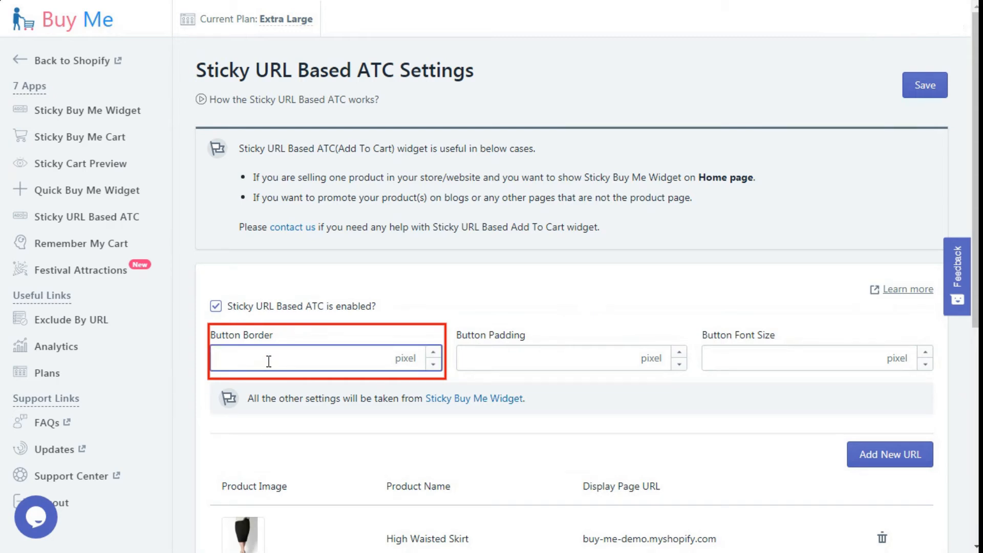
pyautogui.write('3')
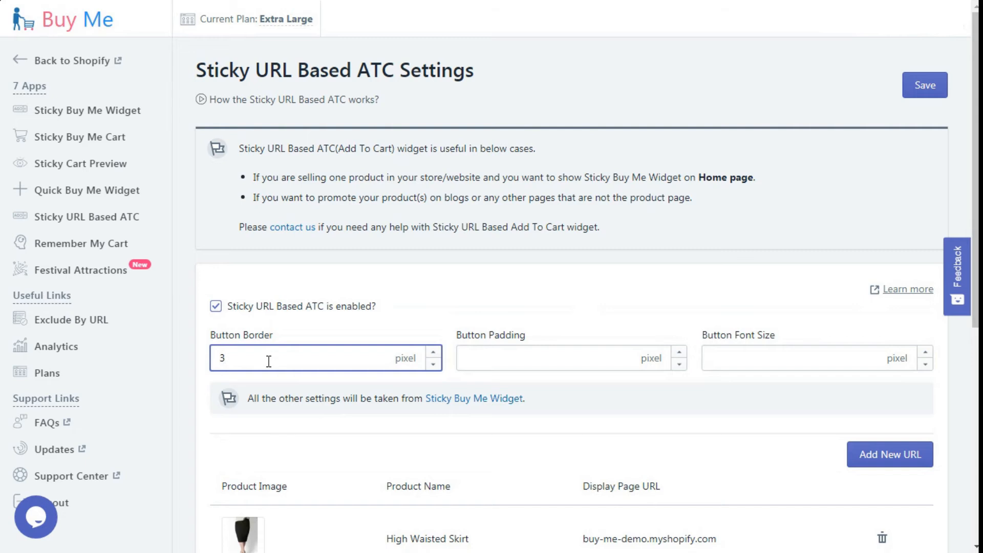
pyautogui.click(928, 94)
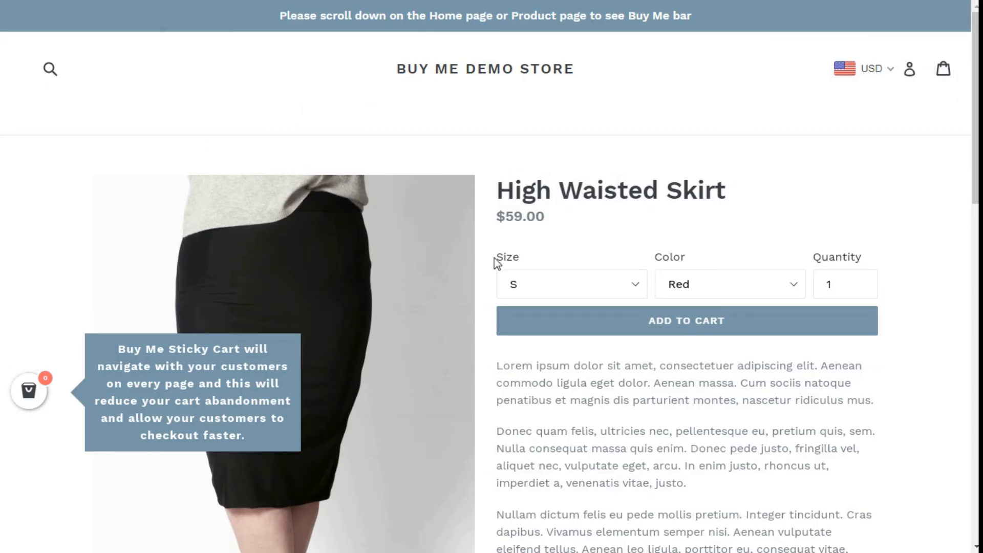
# Reload the High Waisted Skirt store page to check the border of the sticky bar's Add to Cart button.
pyautogui.scroll(-1, 491, 204)
pyautogui.rightClick(489, 170)
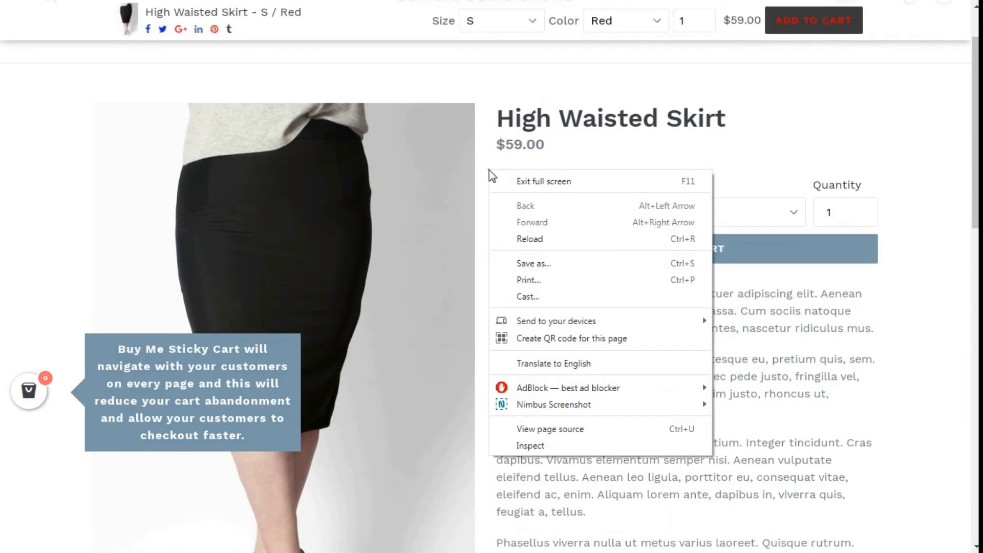
pyautogui.click(532, 239)
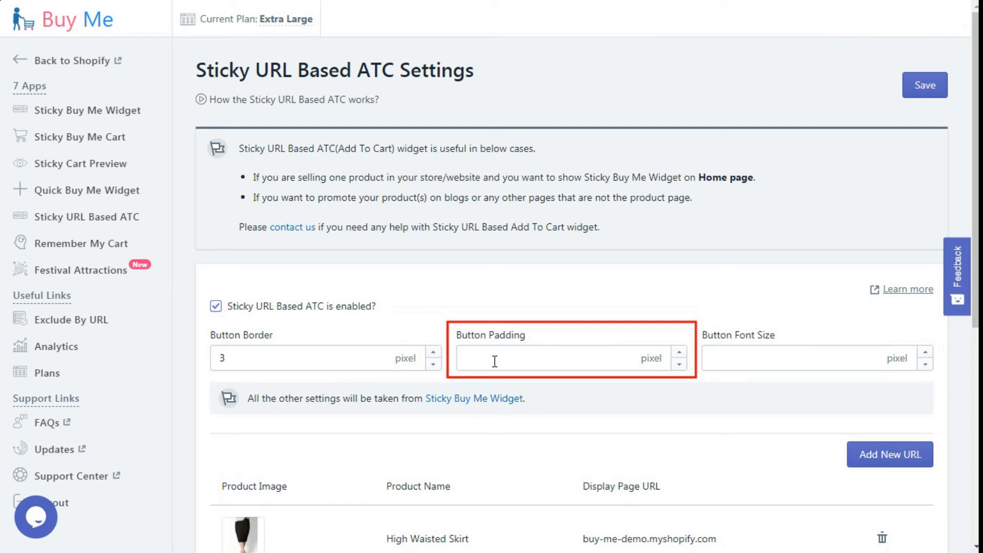
# Save a Button Padding of 20 pixels in the ATC settings and reload the store's product page to preview it.
pyautogui.click(477, 356)
pyautogui.write('20')
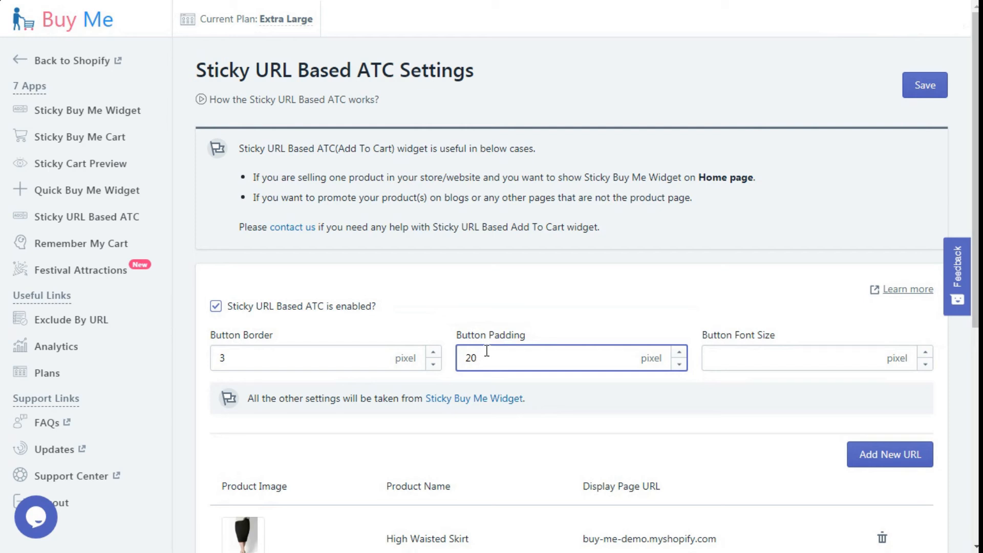
pyautogui.click(931, 92)
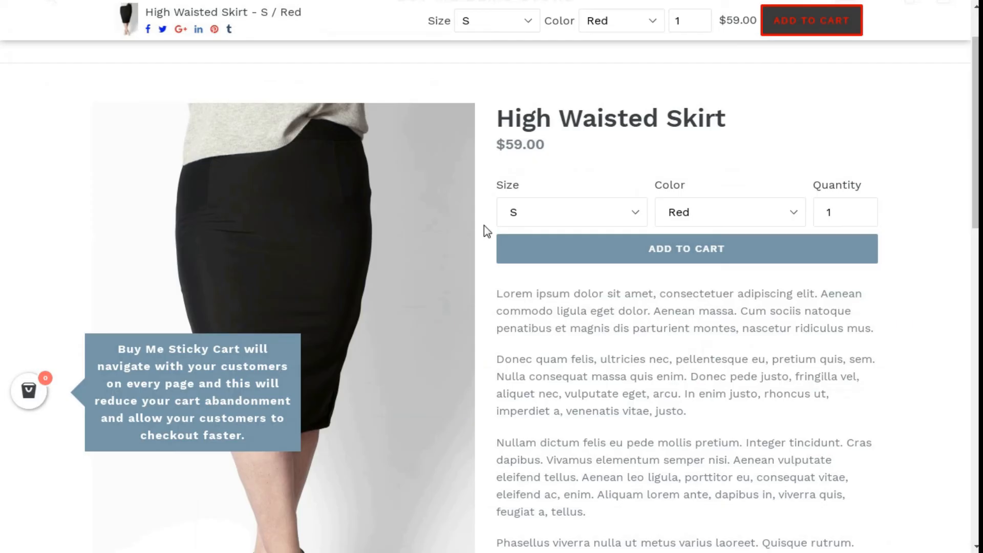
pyautogui.rightClick(480, 219)
pyautogui.click(493, 286)
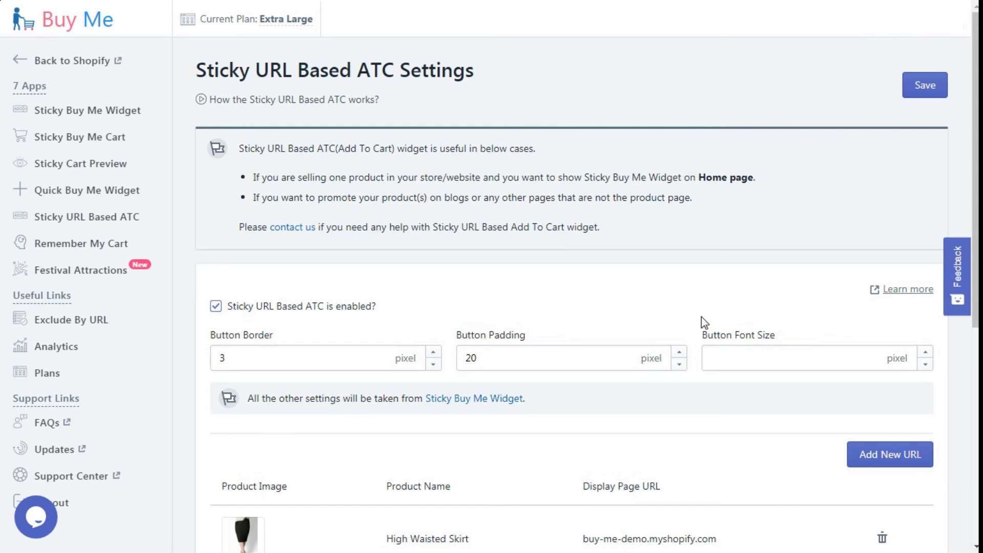
# Save a Button Font Size of 21 pixels in the ATC settings and reload the store's product page to preview it.
pyautogui.moveTo(695, 323)
pyautogui.mouseDown()
pyautogui.moveTo(819, 379)
pyautogui.moveTo(941, 377)
pyautogui.moveTo(940, 367)
pyautogui.mouseUp()
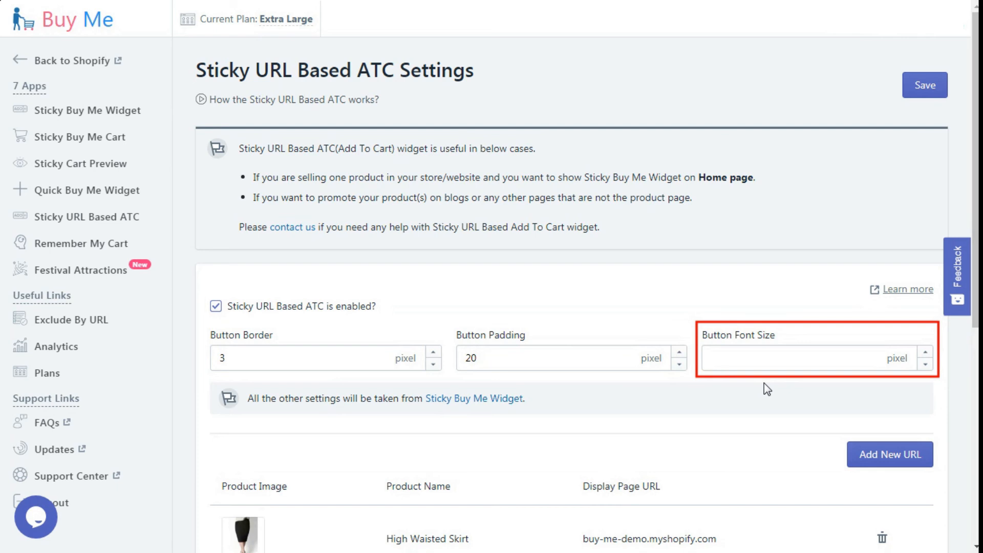
pyautogui.click(720, 358)
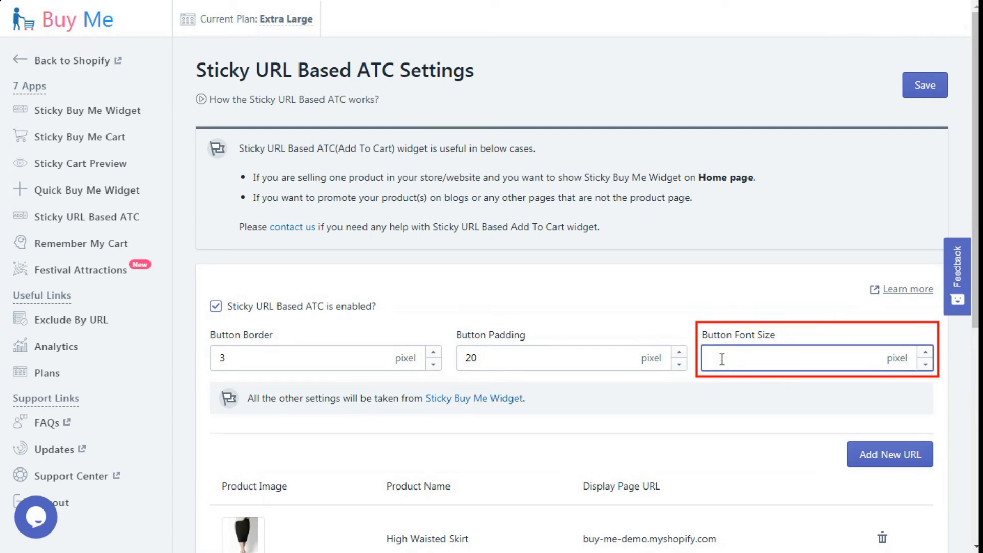
pyautogui.write('21')
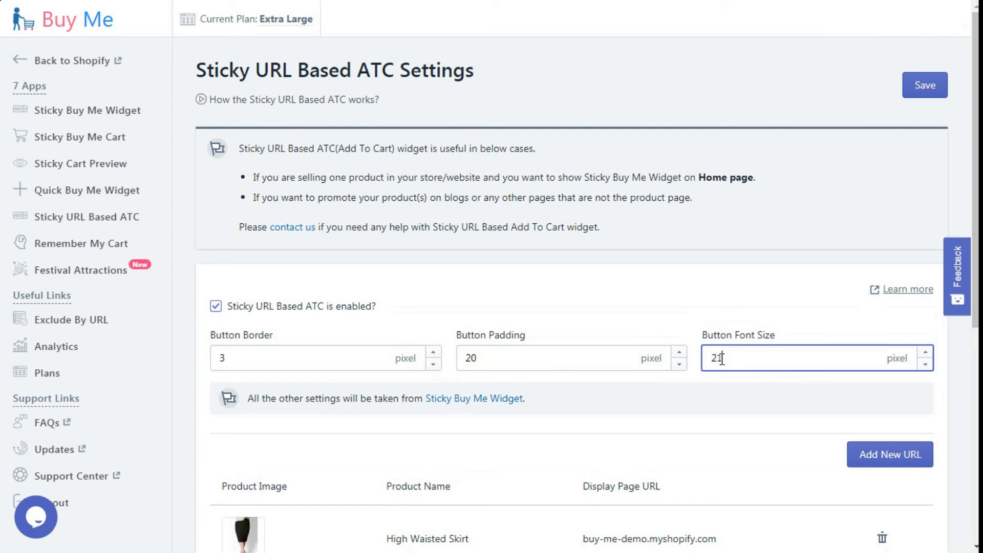
pyautogui.click(925, 86)
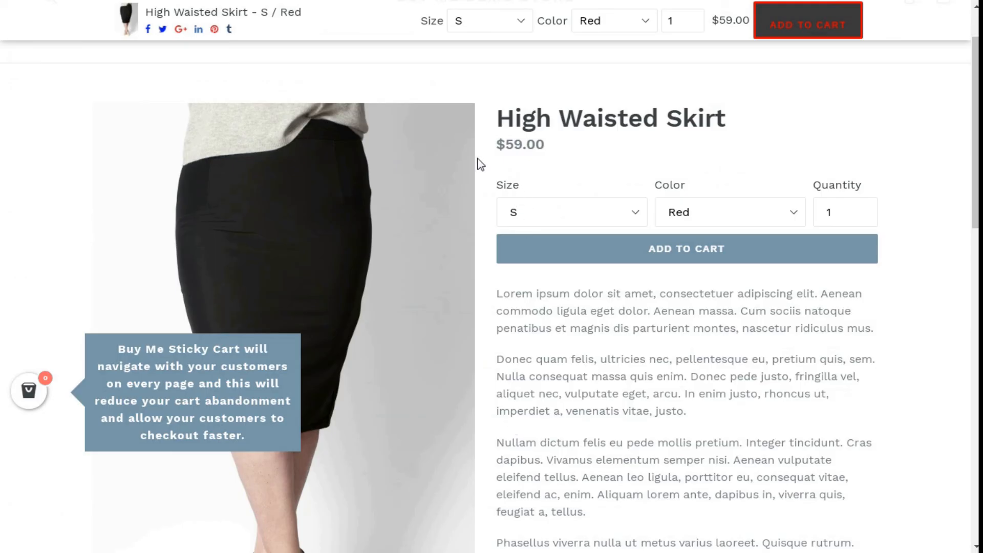
pyautogui.rightClick(477, 158)
pyautogui.click(514, 229)
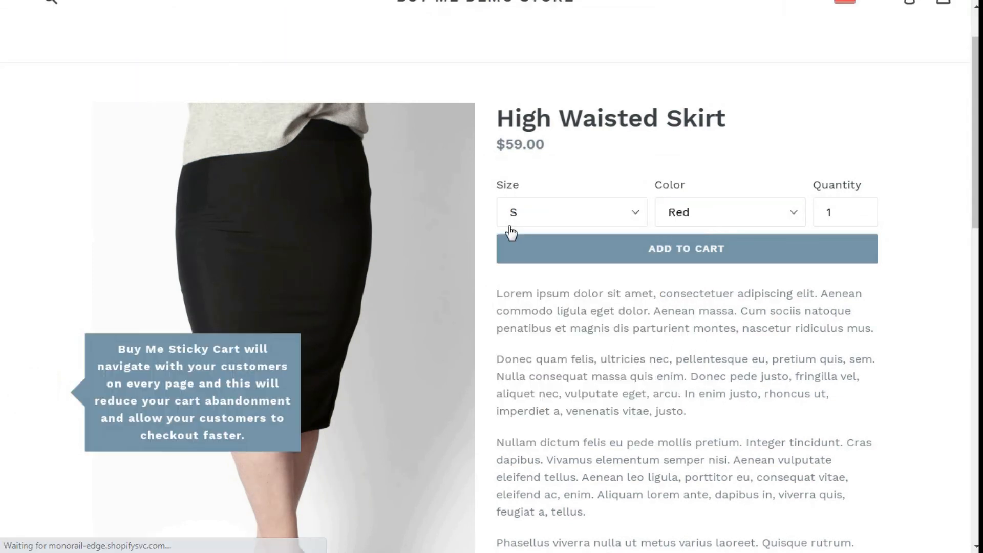